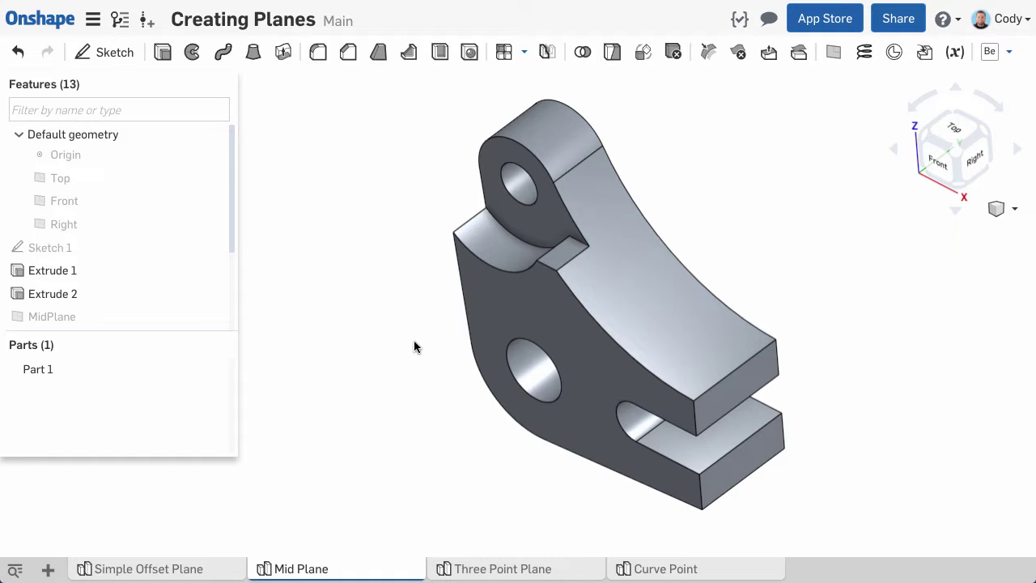
Step: Start a new plane, try the Front plane as the offset reference, then remove it
{"action": "left_click", "coordinate": [836, 54]}
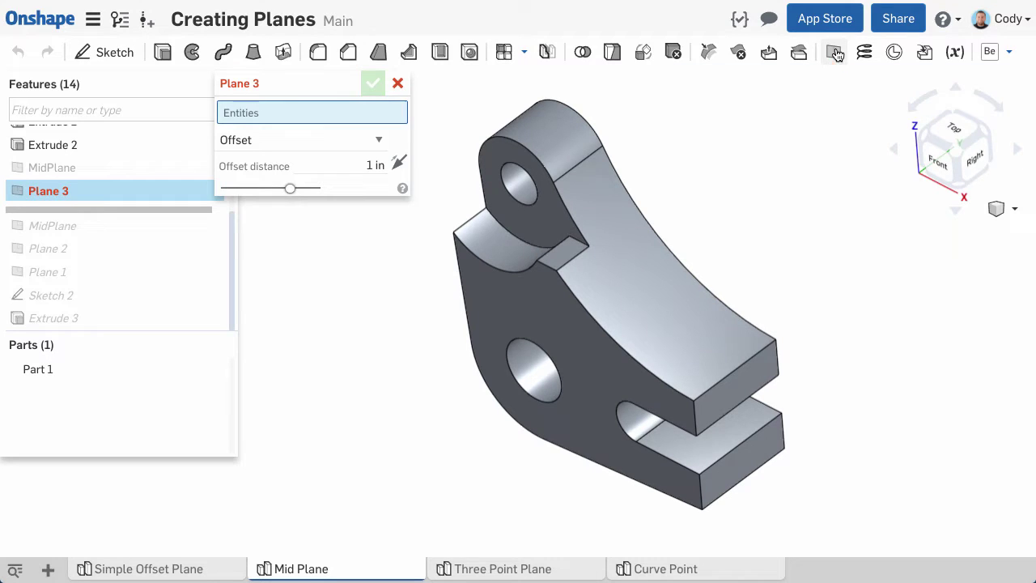
{"action": "middle_click_drag", "start_coordinate": [685, 212], "coordinate": [769, 233]}
{"action": "scroll", "coordinate": [168, 187], "scroll_direction": "up", "scroll_amount": 3}
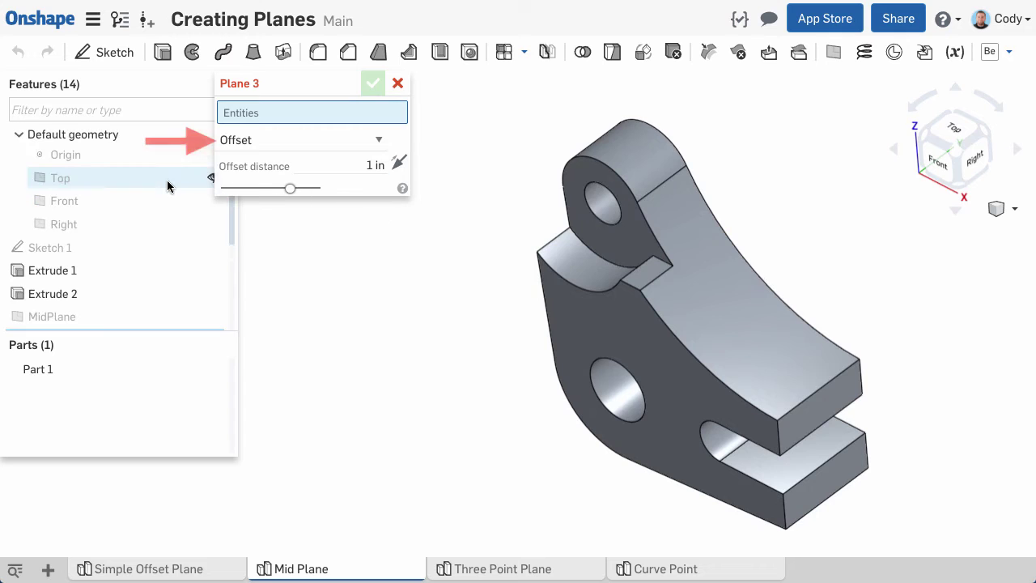
{"action": "left_click", "coordinate": [211, 200]}
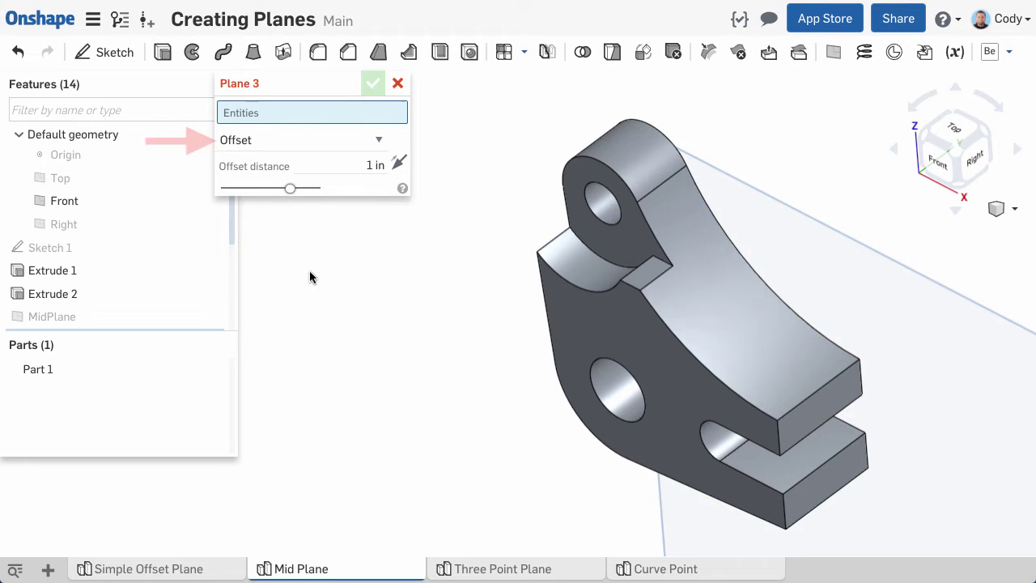
{"action": "scroll", "coordinate": [348, 300], "scroll_direction": "down", "scroll_amount": 2}
{"action": "scroll", "coordinate": [405, 279], "scroll_direction": "down", "scroll_amount": 3}
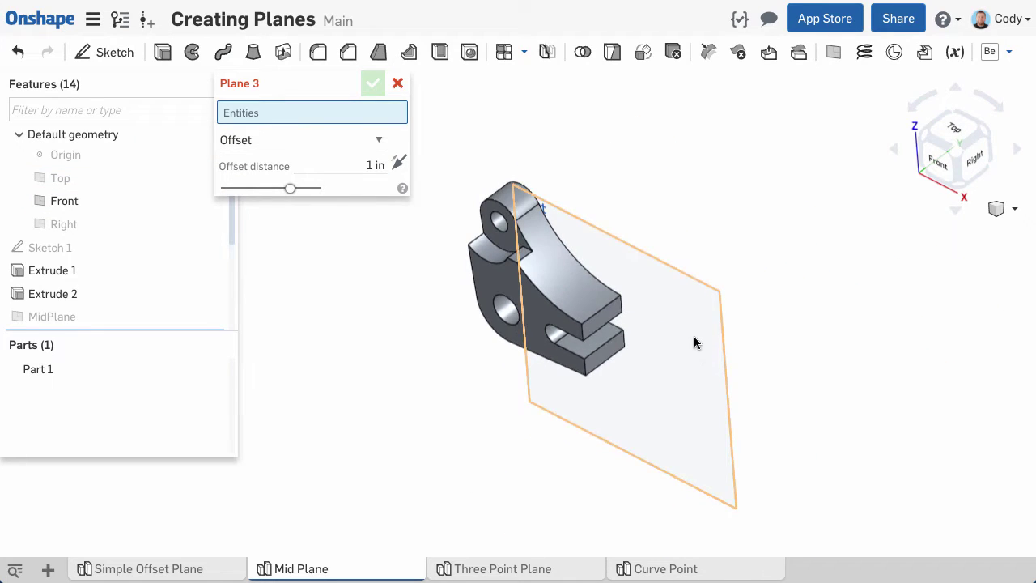
{"action": "left_click", "coordinate": [695, 343]}
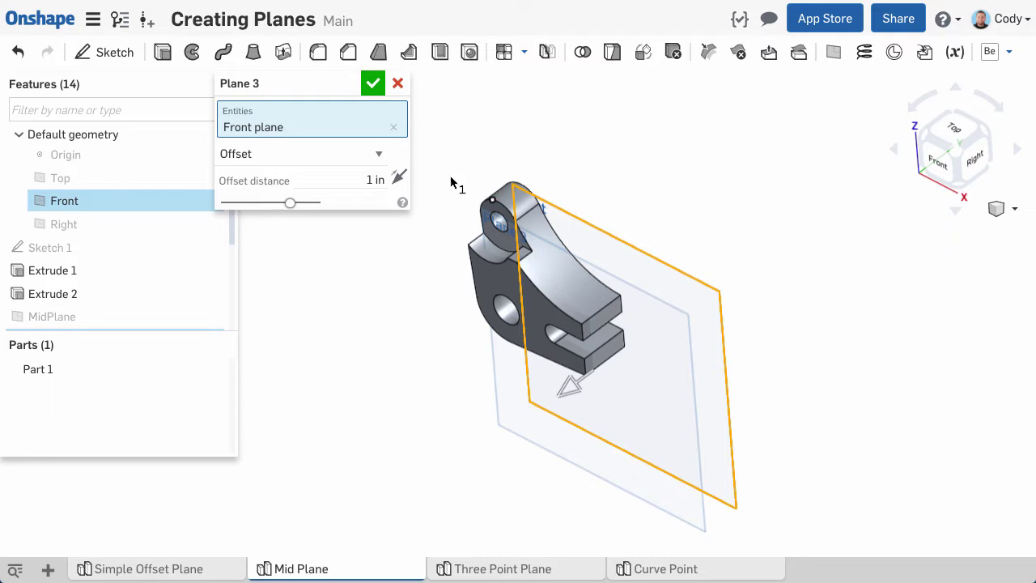
{"action": "left_click", "coordinate": [394, 128]}
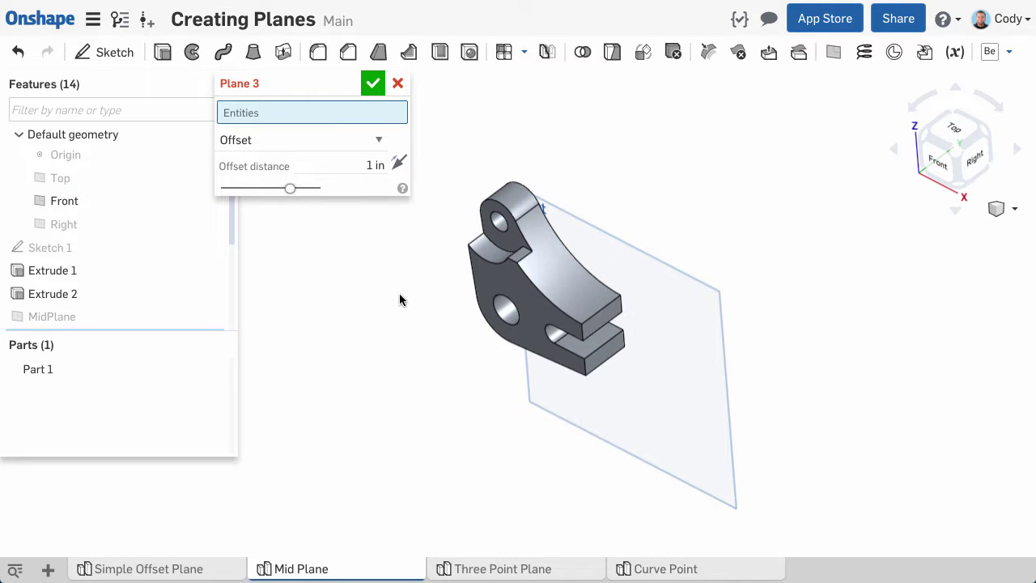
{"action": "scroll", "coordinate": [510, 288], "scroll_direction": "up", "scroll_amount": 2}
Step: Offset the plane 2 in from the bracket's side face
{"action": "left_click", "coordinate": [511, 288]}
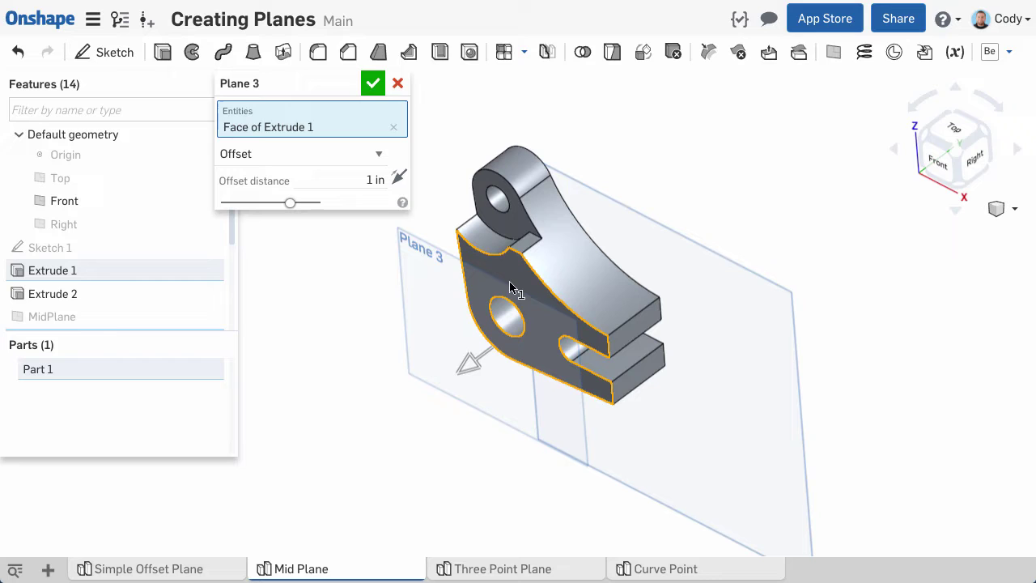
{"action": "middle_click_drag", "start_coordinate": [444, 183], "coordinate": [526, 213]}
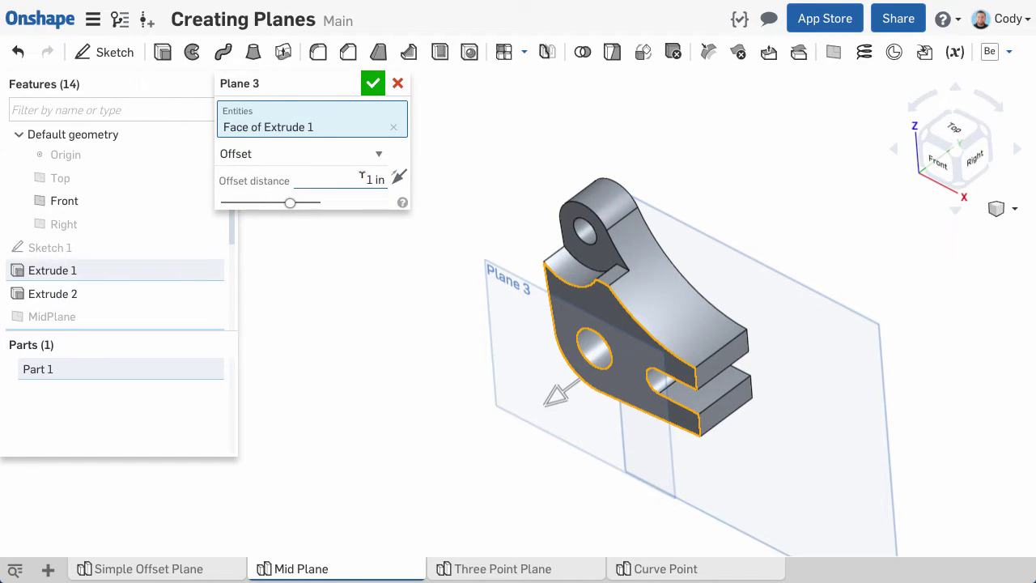
{"action": "left_click", "coordinate": [379, 180]}
{"action": "type", "text": "2"}
{"action": "key", "text": "Return"}
Step: Flip the plane to the opposite side and back, then accept Plane 3
{"action": "right_click_drag", "start_coordinate": [486, 158], "coordinate": [465, 138]}
{"action": "key", "text": "shift+7"}
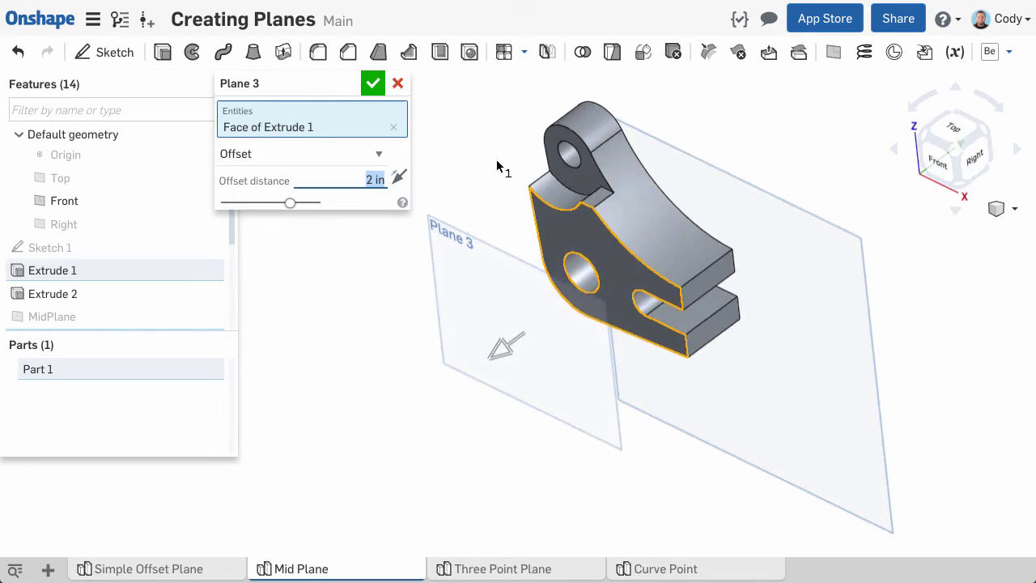
{"action": "middle_click_drag", "start_coordinate": [305, 293], "coordinate": [320, 316]}
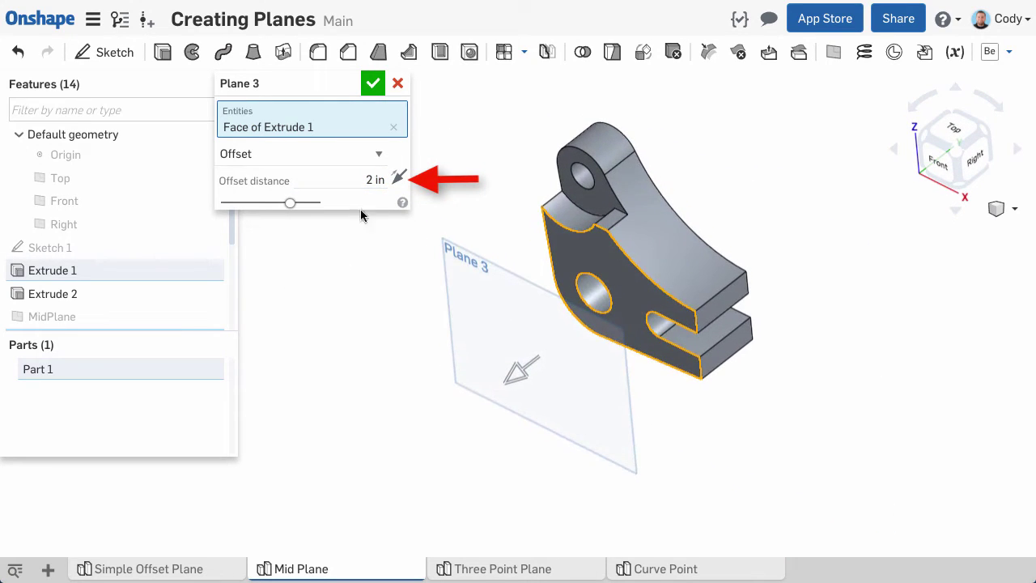
{"action": "left_click", "coordinate": [397, 179]}
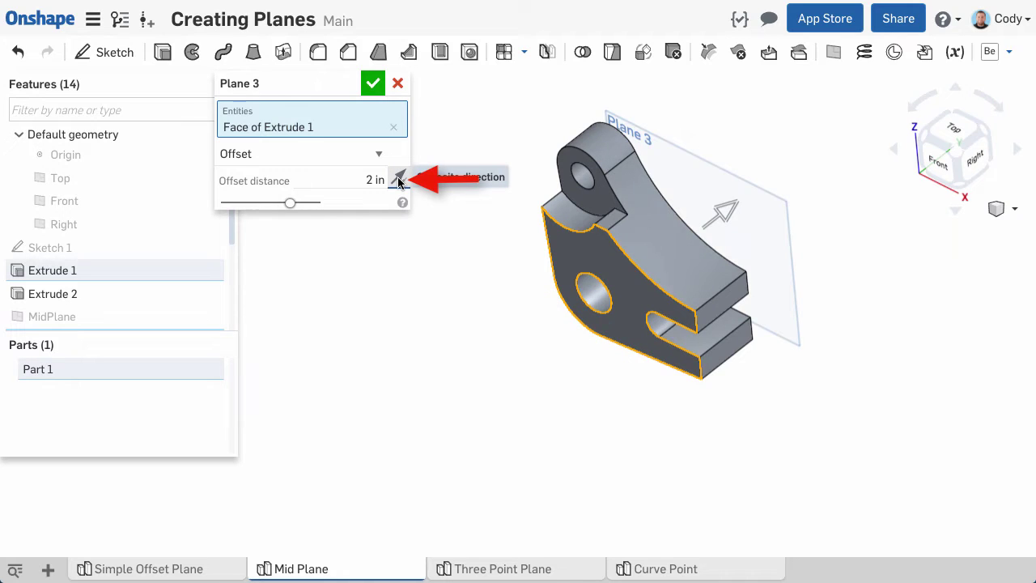
{"action": "left_click", "coordinate": [398, 179]}
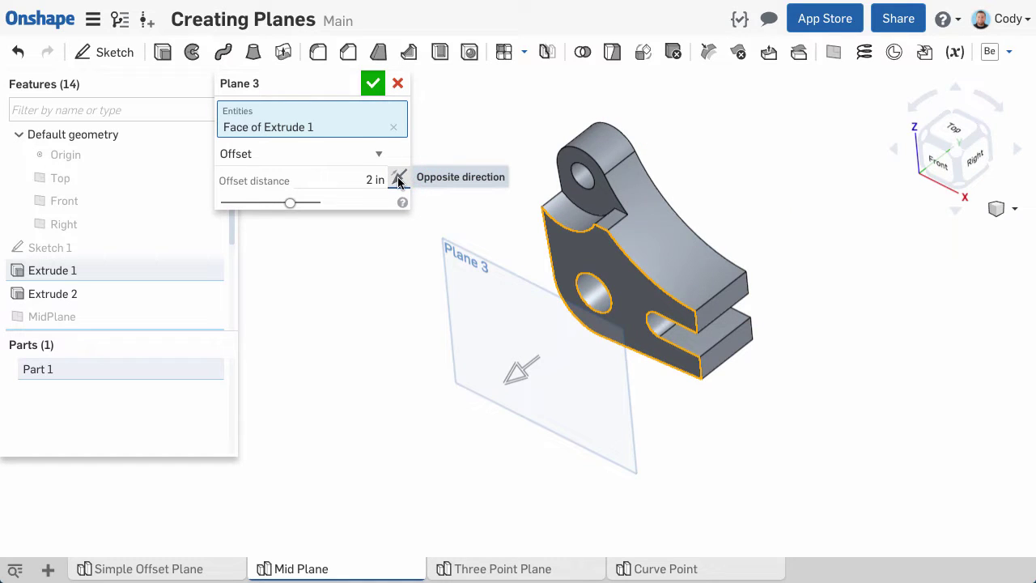
{"action": "left_click", "coordinate": [372, 83]}
Step: Make Plane 4 a Plane Point plane through the notch vertex, parallel to the Right plane
{"action": "right_click_drag", "start_coordinate": [428, 197], "coordinate": [373, 275]}
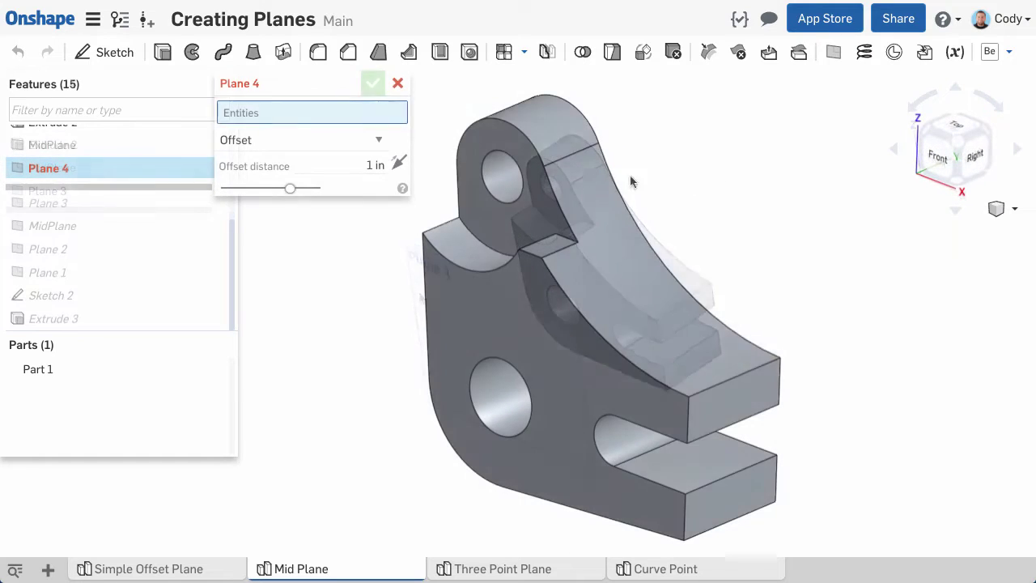
{"action": "left_click", "coordinate": [358, 140]}
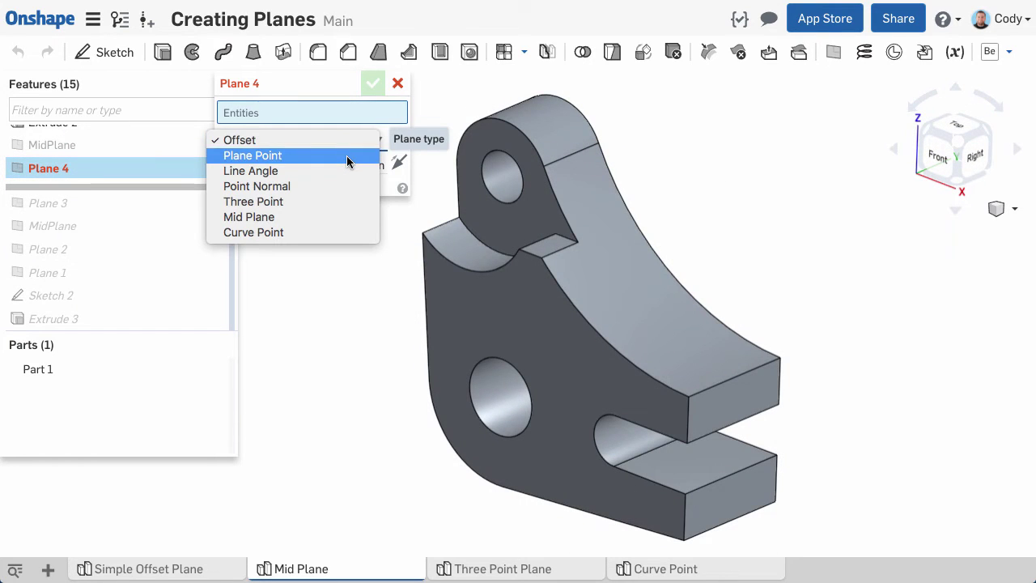
{"action": "left_click", "coordinate": [346, 155]}
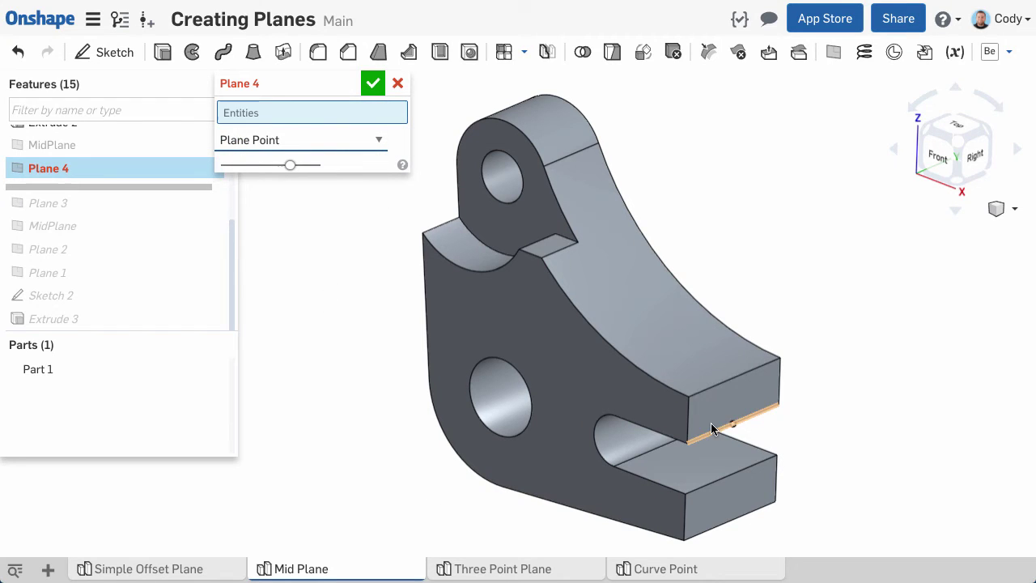
{"action": "left_click", "coordinate": [718, 398]}
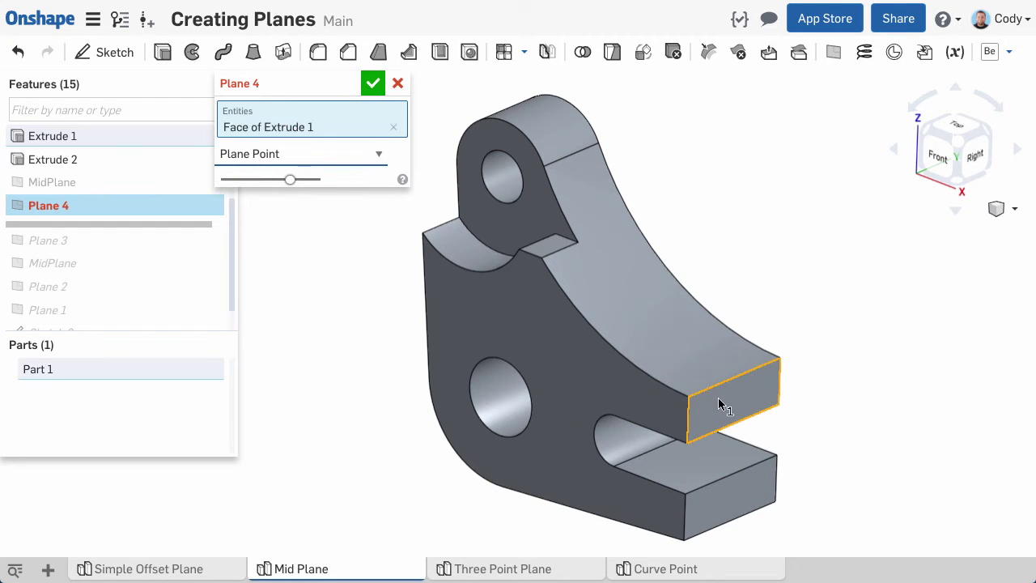
{"action": "left_click", "coordinate": [545, 257]}
{"action": "right_click_drag", "start_coordinate": [545, 257], "coordinate": [389, 123]}
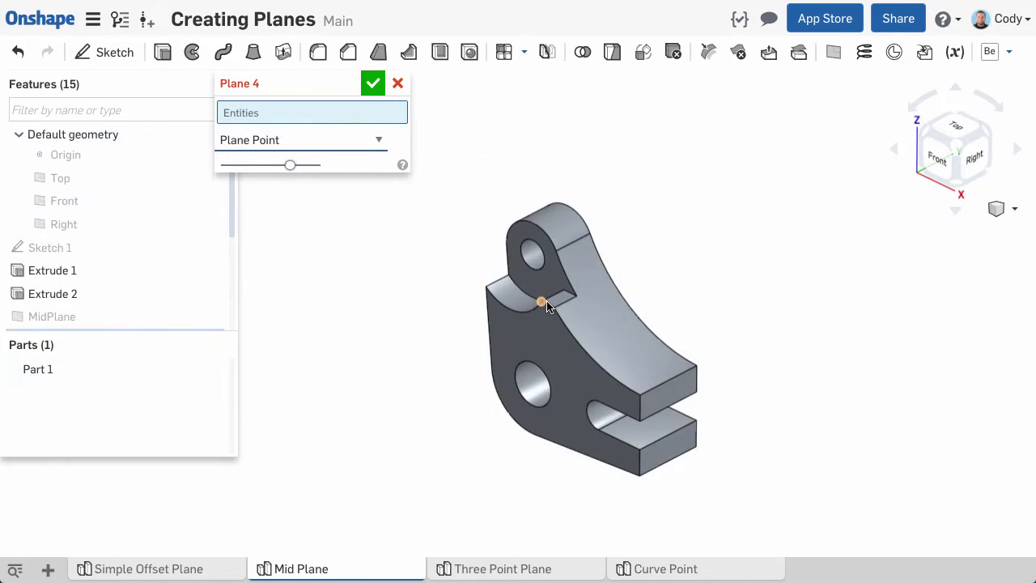
{"action": "left_click", "coordinate": [543, 303]}
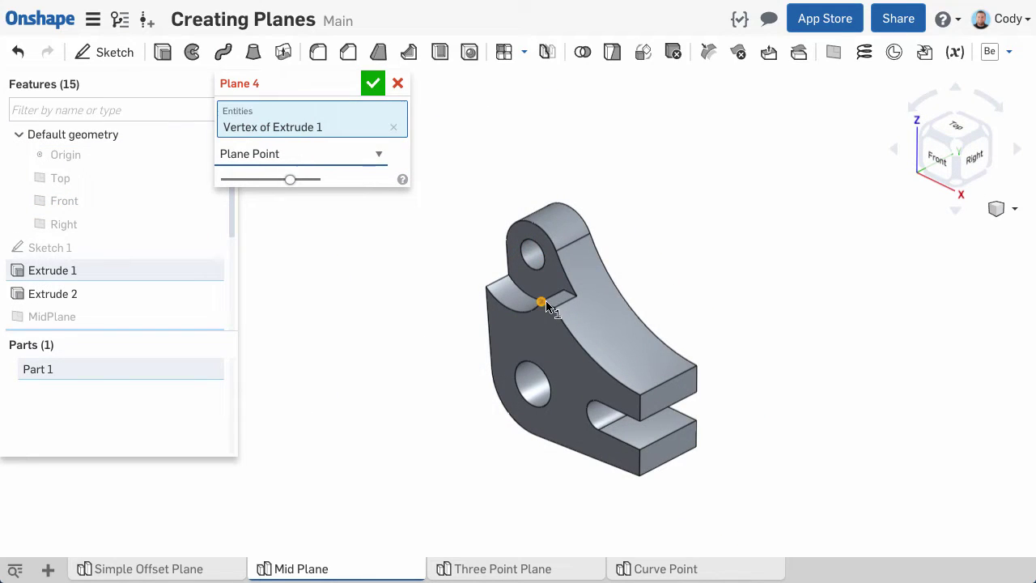
{"action": "left_click", "coordinate": [101, 224]}
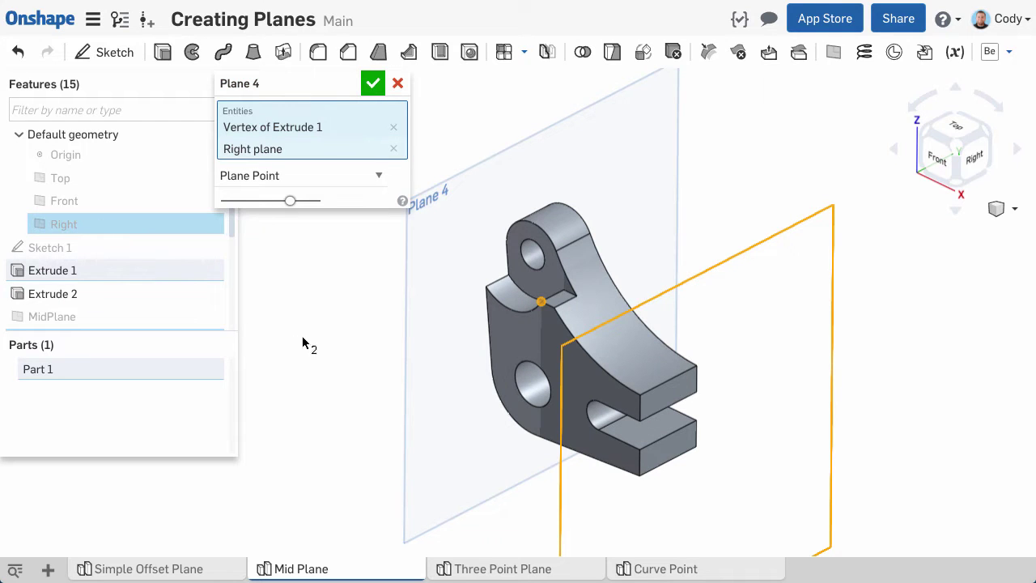
{"action": "mouse_move", "coordinate": [361, 346]}
{"action": "right_mouse_down"}
{"action": "mouse_move", "coordinate": [442, 324]}
{"action": "mouse_move", "coordinate": [369, 336]}
{"action": "right_mouse_up"}
{"action": "left_click", "coordinate": [372, 84]}
{"action": "right_click_drag", "start_coordinate": [425, 272], "coordinate": [386, 294]}
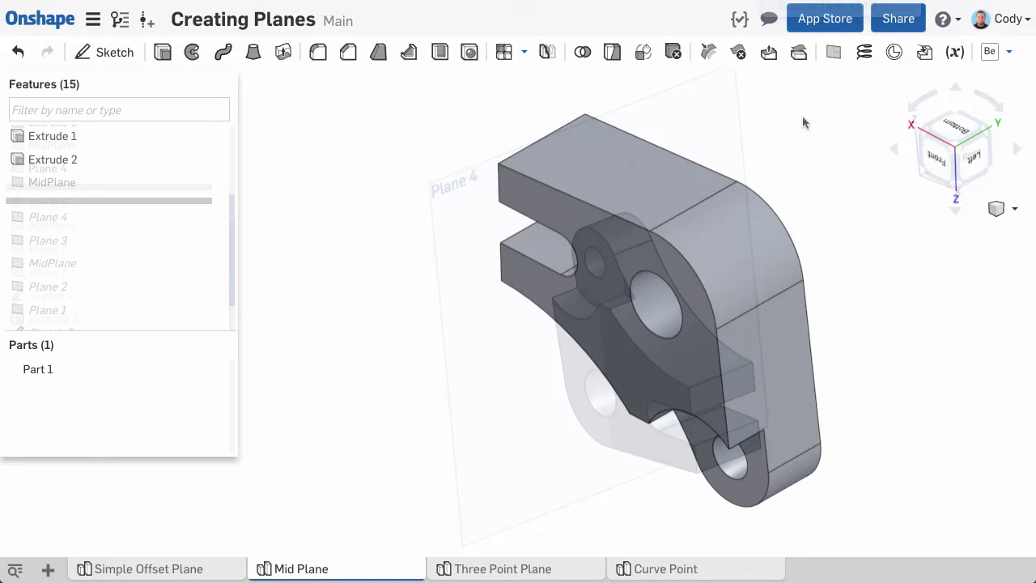
Step: Create Plane 5 as a Line Angle plane hinged on the top edge, 45 deg from the top face
{"action": "left_click", "coordinate": [834, 53]}
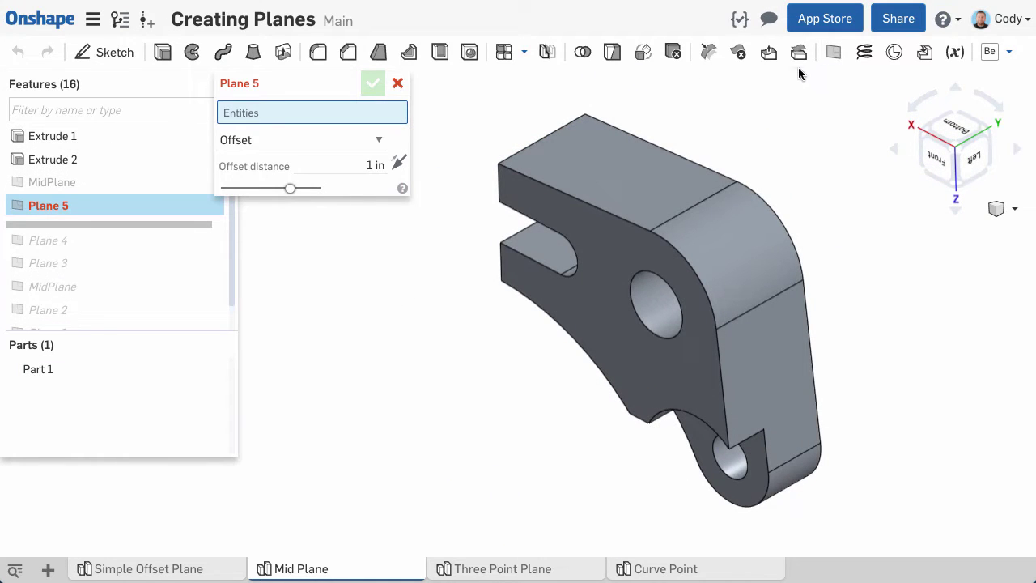
{"action": "left_click", "coordinate": [338, 140]}
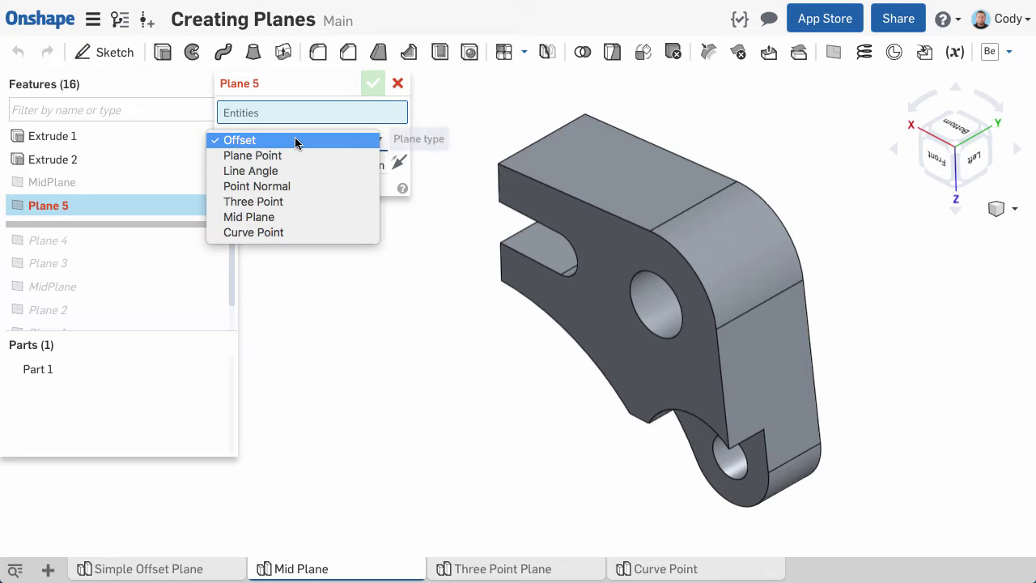
{"action": "left_click", "coordinate": [363, 171]}
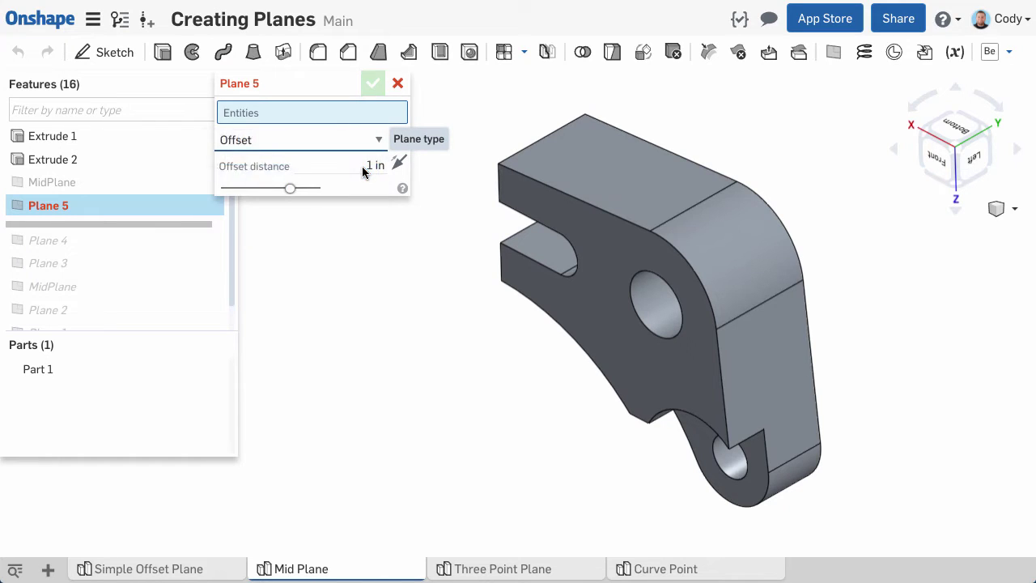
{"action": "left_click", "coordinate": [510, 170]}
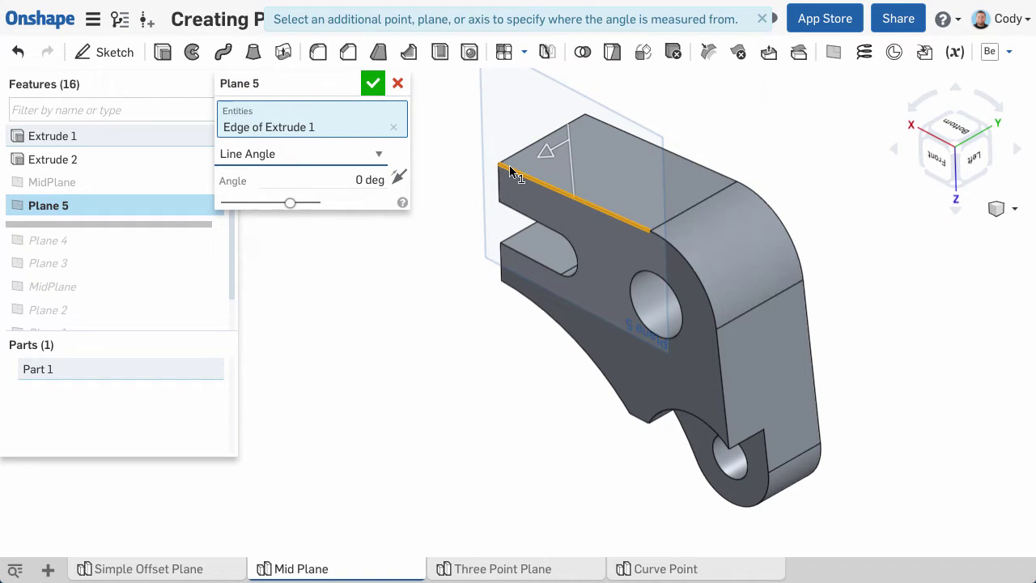
{"action": "left_click", "coordinate": [701, 183]}
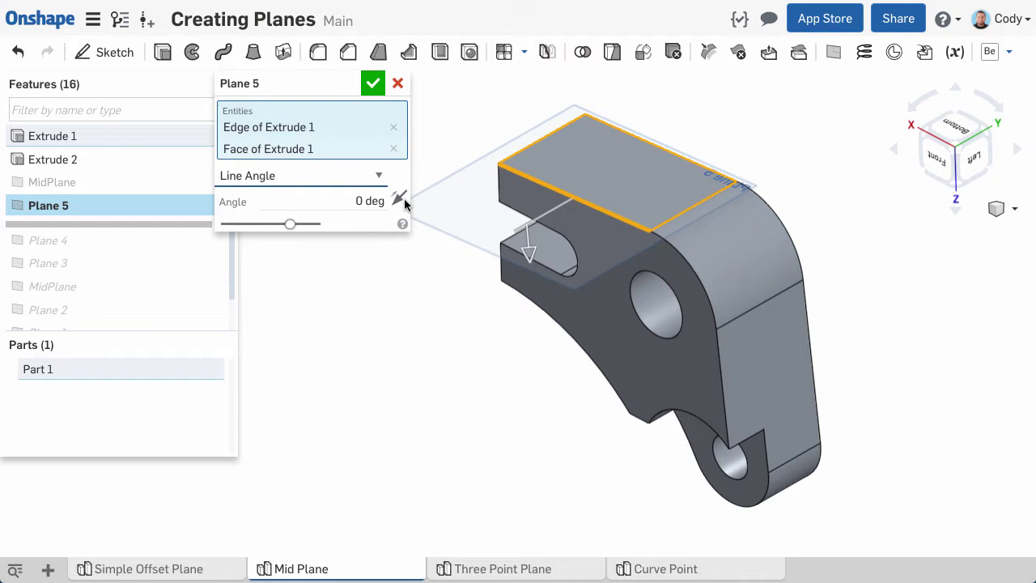
{"action": "left_click", "coordinate": [357, 200]}
{"action": "type", "text": "45"}
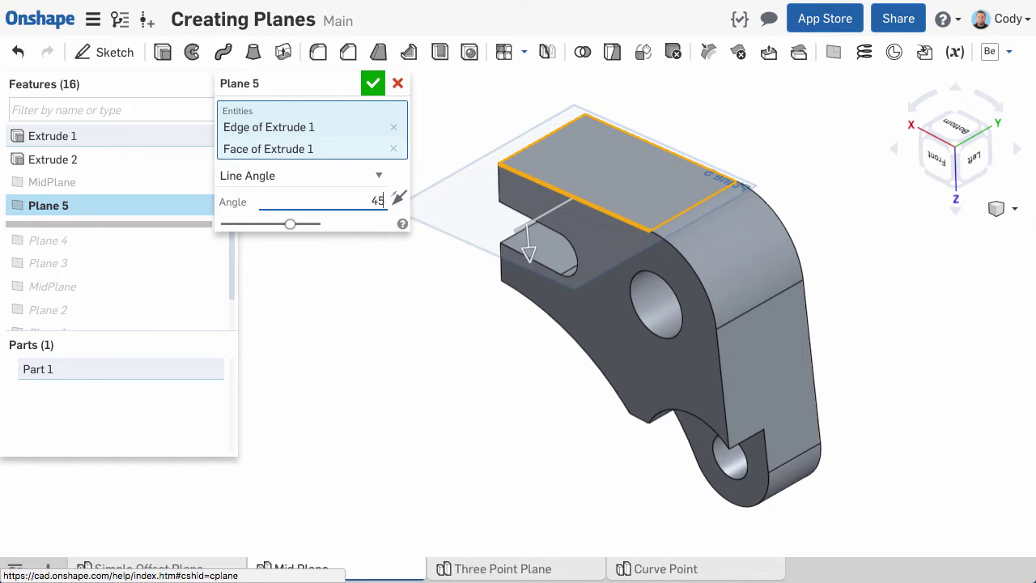
{"action": "key", "text": "Return"}
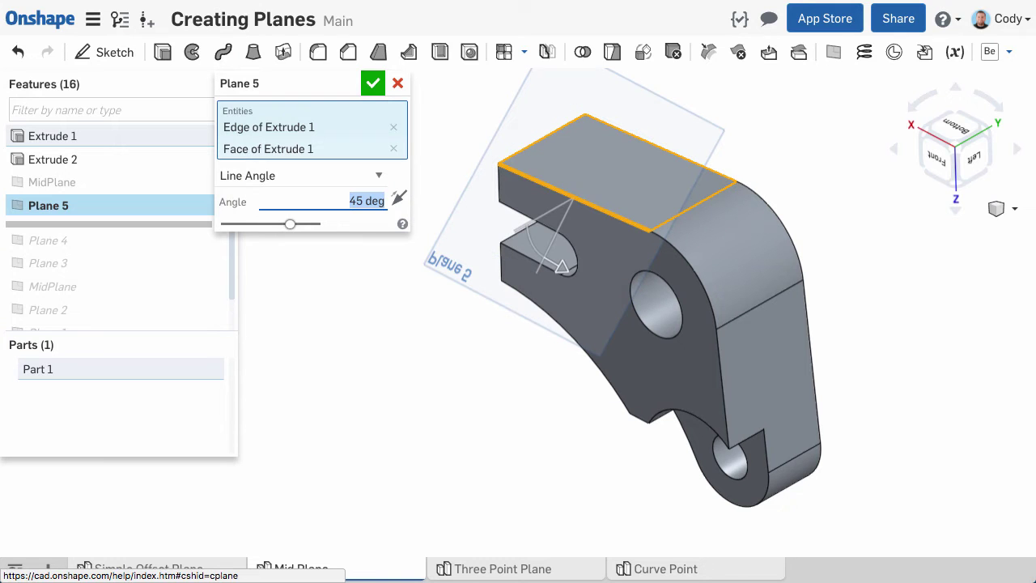
{"action": "left_click", "coordinate": [373, 83]}
{"action": "right_click_drag", "start_coordinate": [395, 131], "coordinate": [405, 238]}
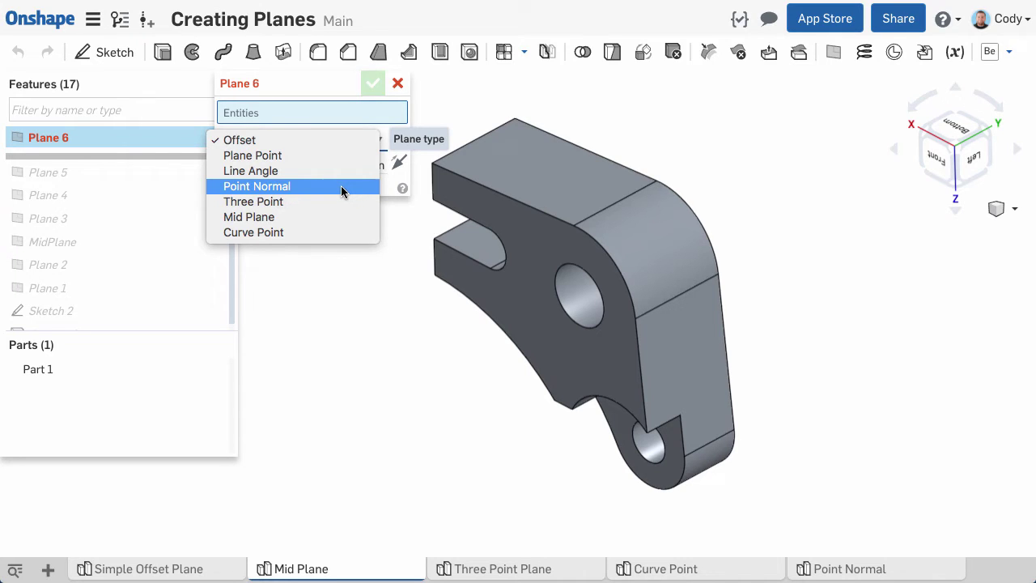
Step: Set Plane 6 to Point Normal using the top edge and the slot corner vertex
{"action": "left_click", "coordinate": [341, 187]}
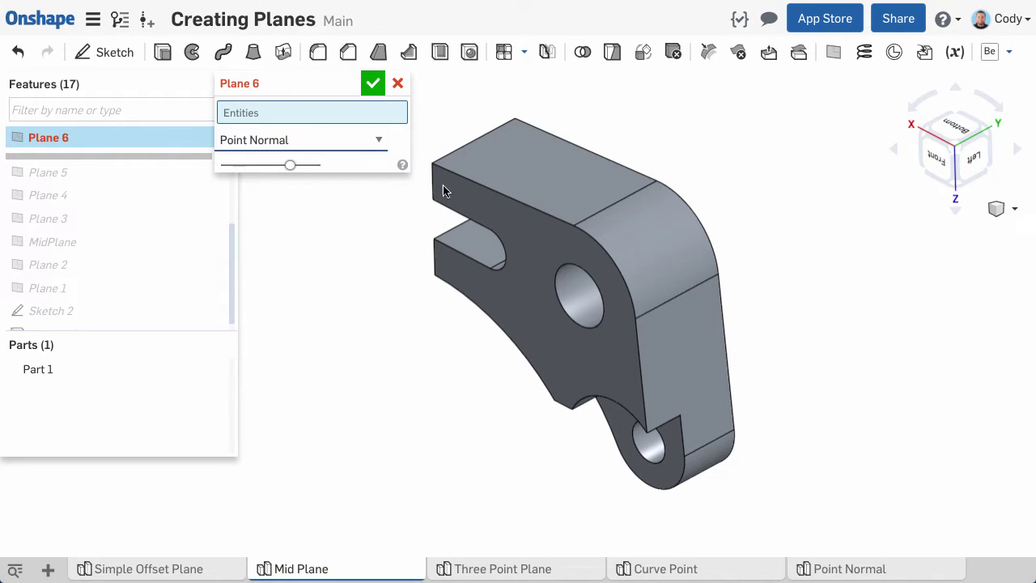
{"action": "left_click", "coordinate": [488, 192]}
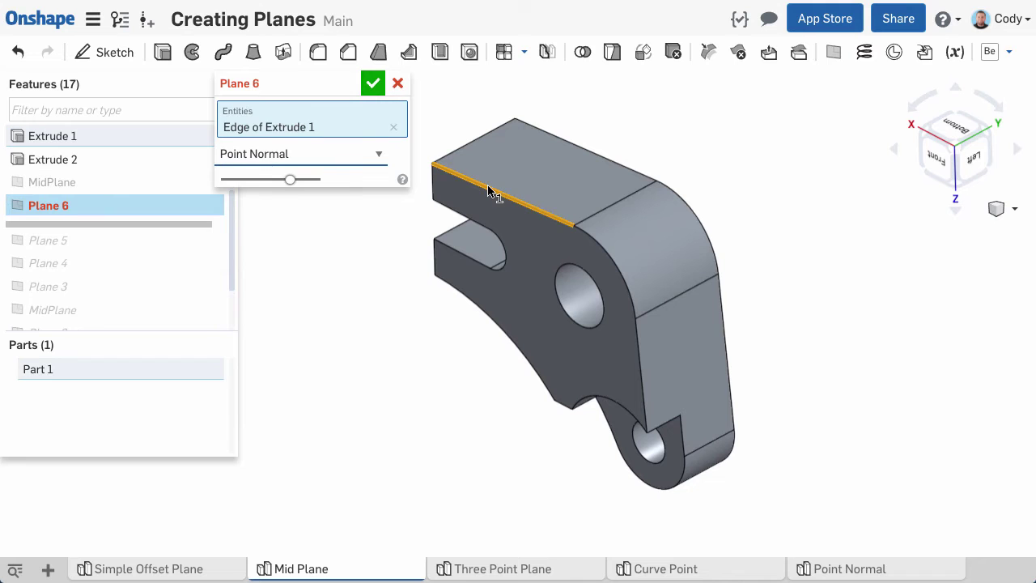
{"action": "left_click", "coordinate": [489, 230]}
{"action": "right_click_drag", "start_coordinate": [489, 240], "coordinate": [512, 302]}
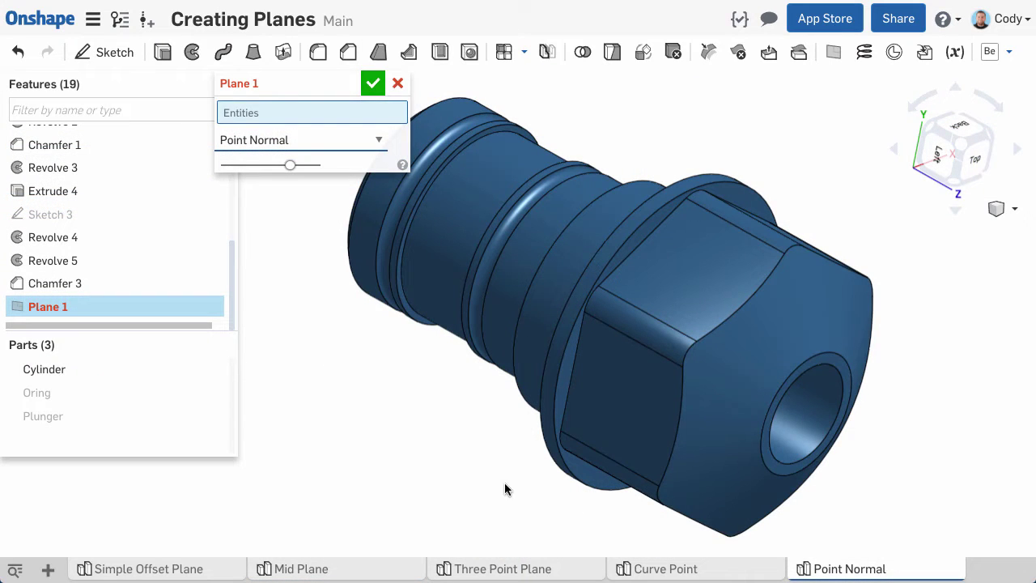
Step: Reference the Revolve 4 end face and a hexagon vertex for the point-normal Plane 1
{"action": "left_click", "coordinate": [823, 419]}
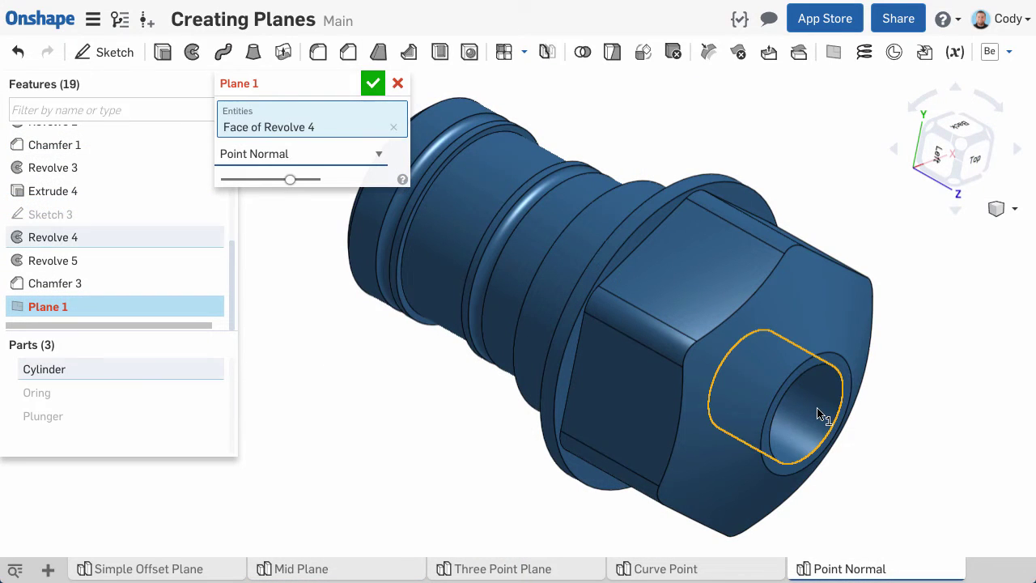
{"action": "left_click", "coordinate": [699, 343]}
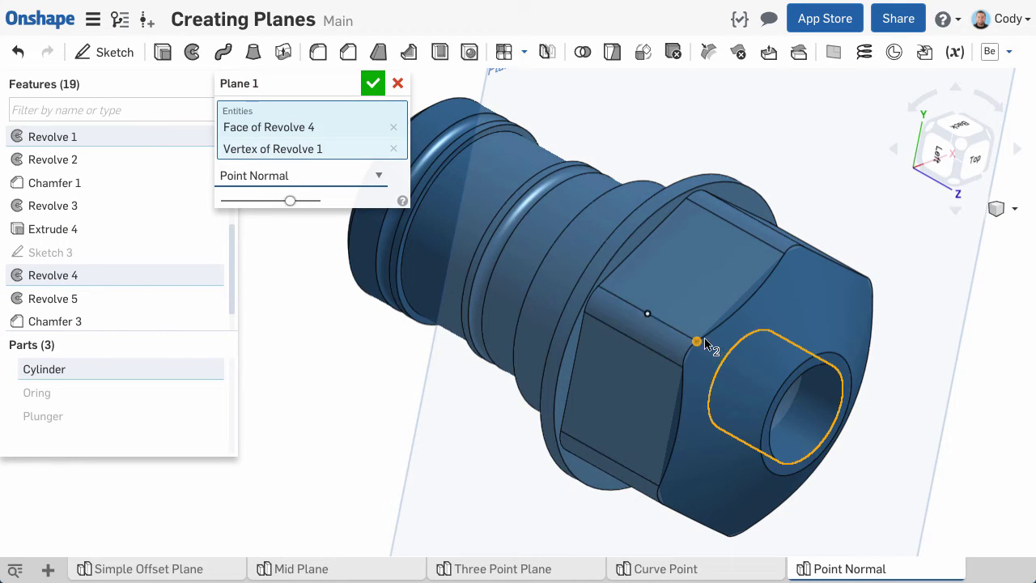
{"action": "scroll", "coordinate": [711, 345], "scroll_direction": "down", "scroll_amount": 2}
{"action": "right_click_drag", "start_coordinate": [711, 345], "coordinate": [655, 324]}
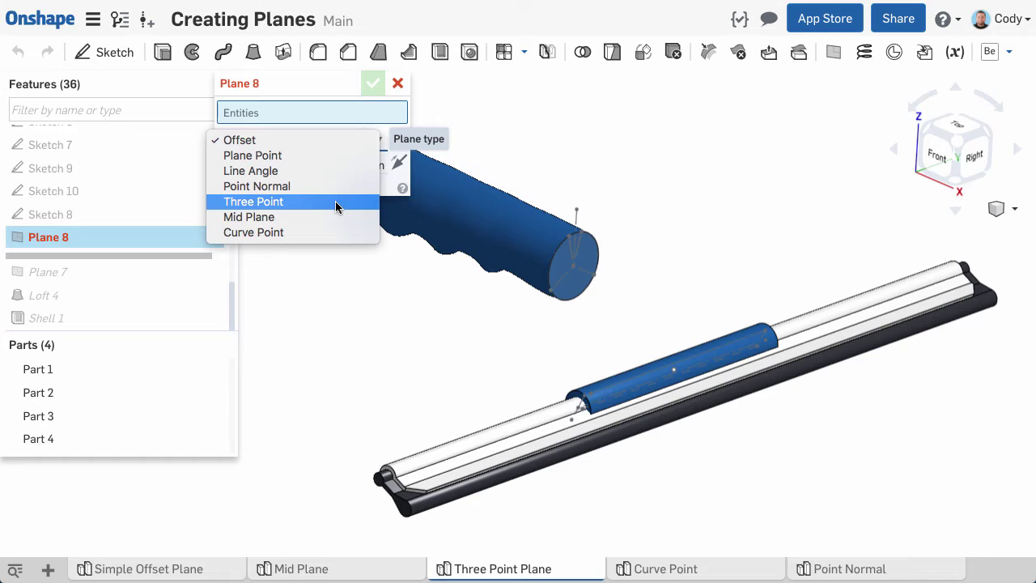
Step: Define Plane 8 as Three Point using one lower-cylinder vertex and two upper-cylinder end vertices
{"action": "left_click", "coordinate": [335, 204]}
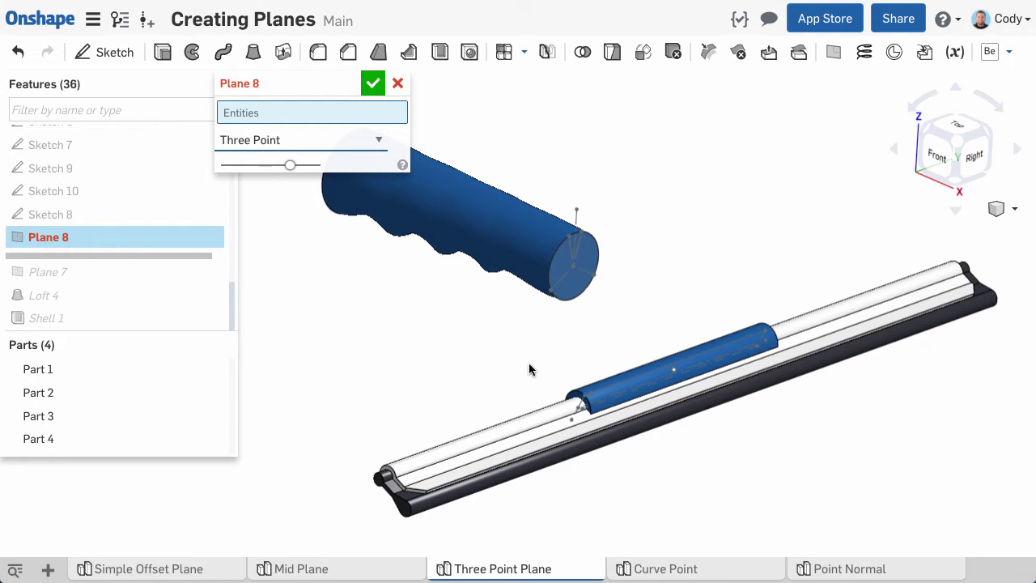
{"action": "left_click", "coordinate": [584, 396]}
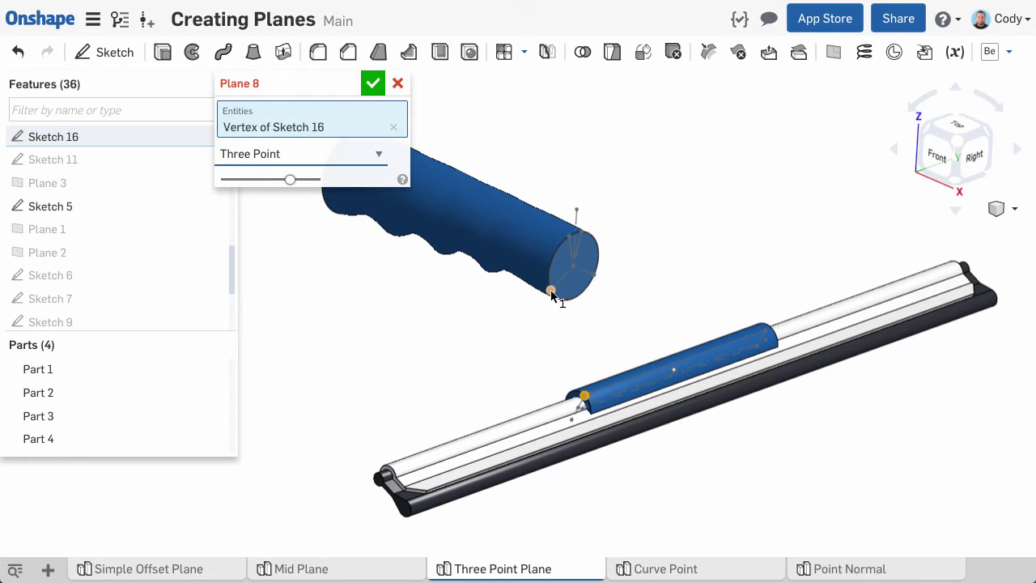
{"action": "left_click", "coordinate": [551, 290]}
{"action": "left_click", "coordinate": [569, 236]}
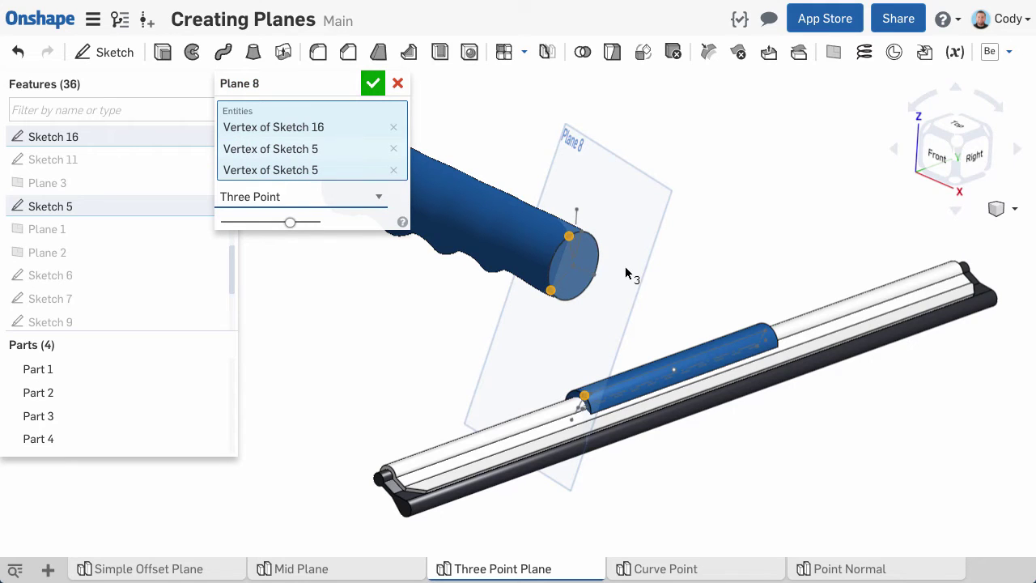
{"action": "right_click_drag", "start_coordinate": [663, 255], "coordinate": [687, 272]}
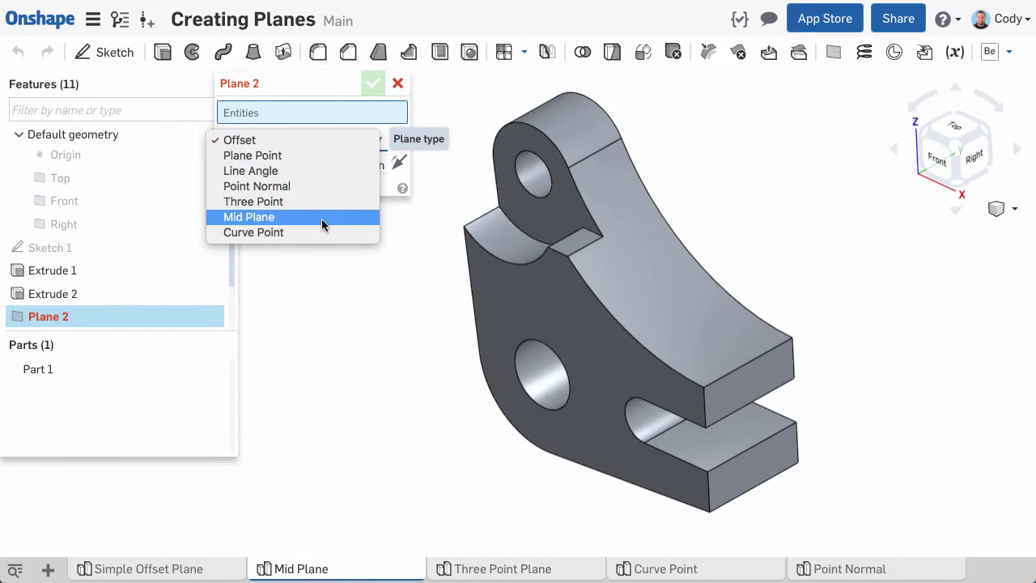
Step: Set Plane 2 to Mid Plane between the part's front face and opposite back face
{"action": "left_click", "coordinate": [321, 219]}
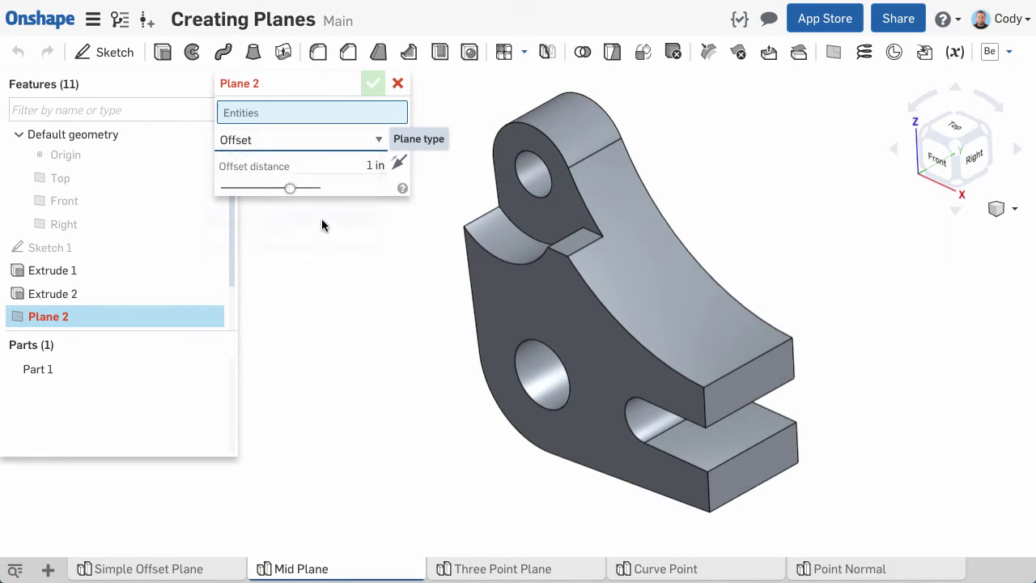
{"action": "left_click", "coordinate": [583, 396]}
{"action": "right_click_drag", "start_coordinate": [904, 312], "coordinate": [706, 300]}
{"action": "left_click", "coordinate": [706, 298]}
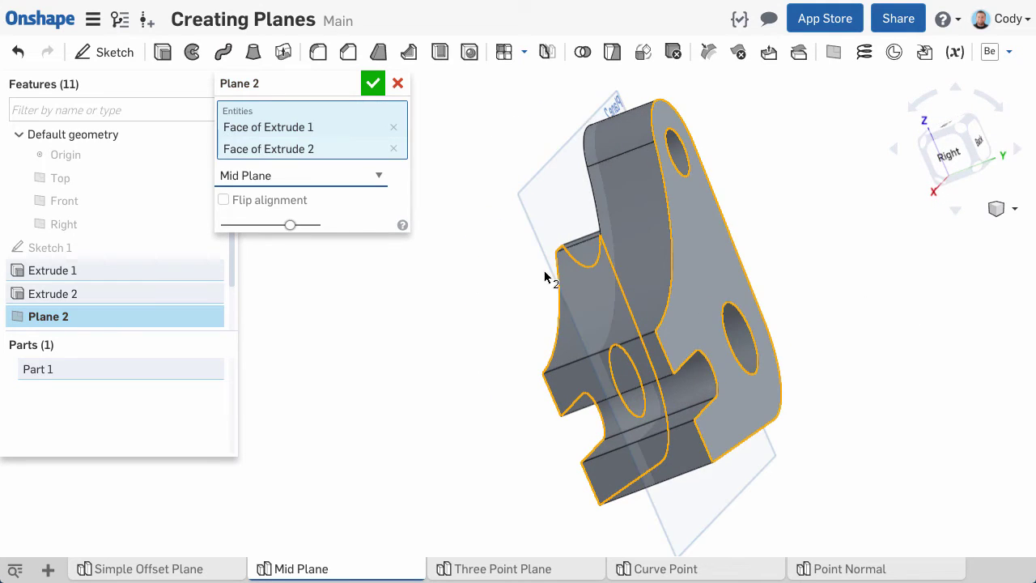
{"action": "key", "text": "shift+7"}
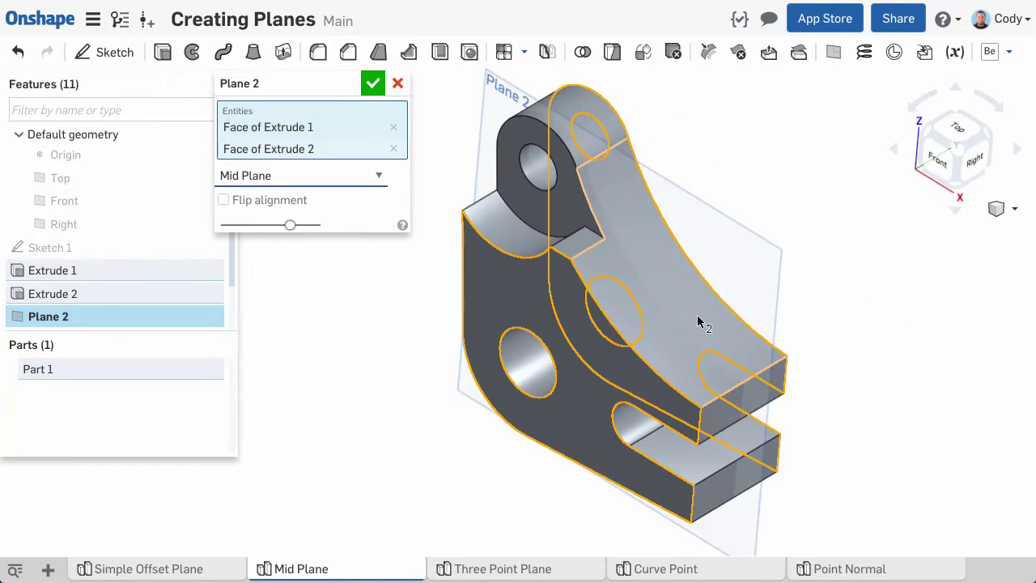
{"action": "right_click_drag", "start_coordinate": [698, 321], "coordinate": [714, 251]}
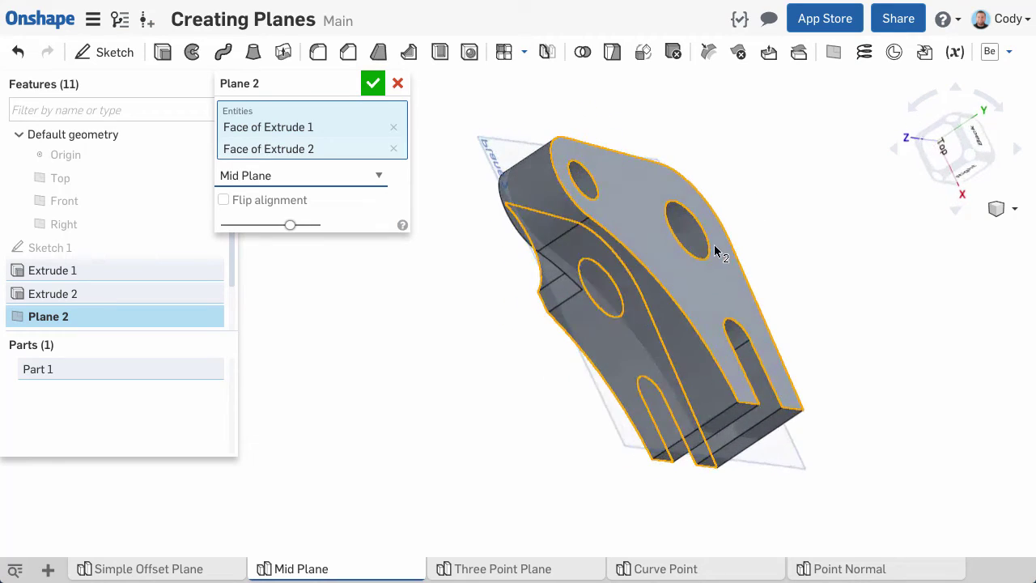
{"action": "key", "text": "shift+7"}
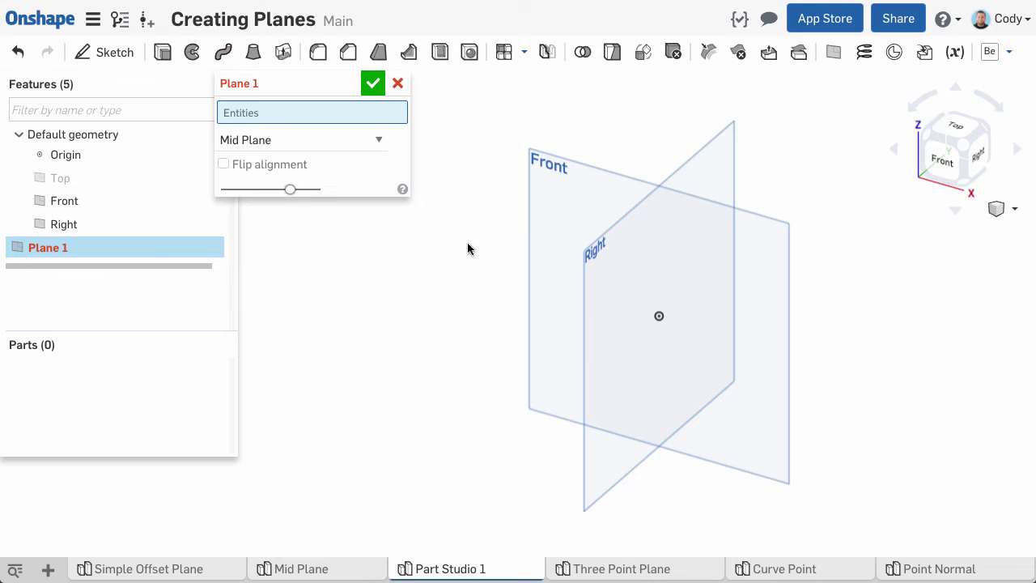
Step: Place a mid plane between the Front and Right planes and enable Flip alignment
{"action": "left_click", "coordinate": [529, 212]}
{"action": "left_click", "coordinate": [619, 298]}
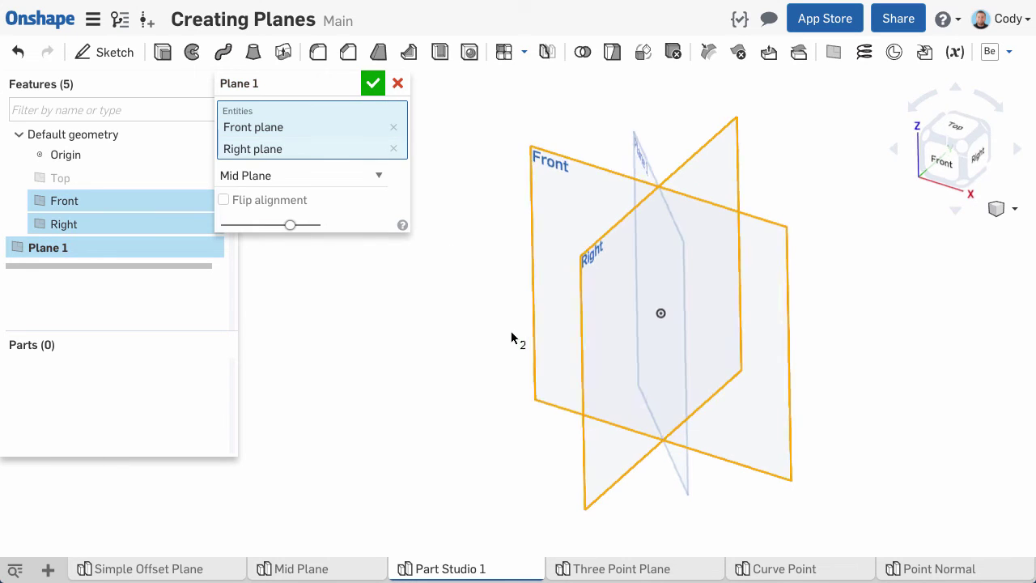
{"action": "right_click_drag", "start_coordinate": [512, 334], "coordinate": [511, 370]}
{"action": "left_click", "coordinate": [294, 202]}
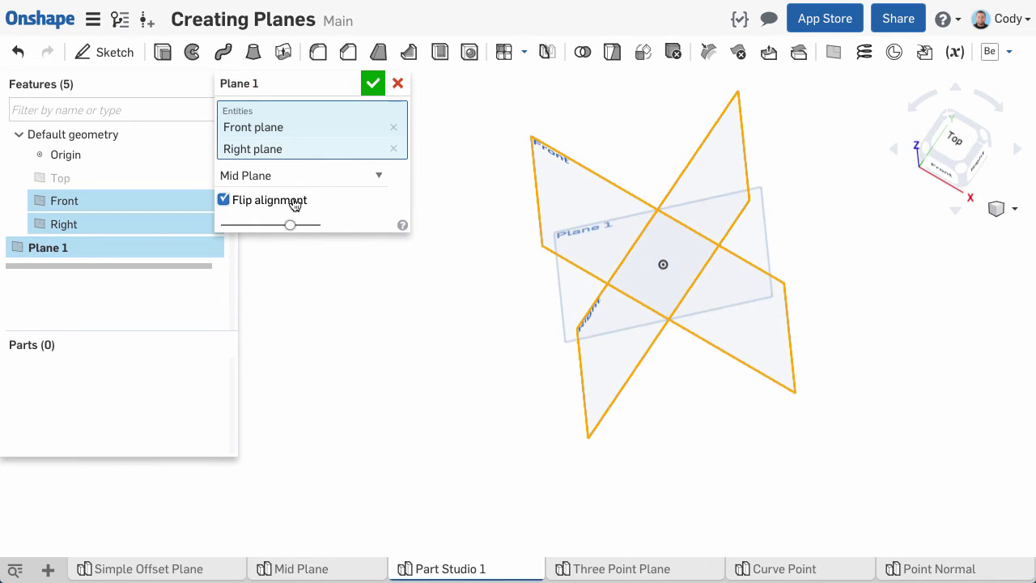
{"action": "mouse_move", "coordinate": [419, 372]}
{"action": "right_mouse_down"}
{"action": "mouse_move", "coordinate": [428, 328]}
{"action": "mouse_move", "coordinate": [420, 312]}
{"action": "mouse_move", "coordinate": [437, 325]}
{"action": "right_mouse_up"}
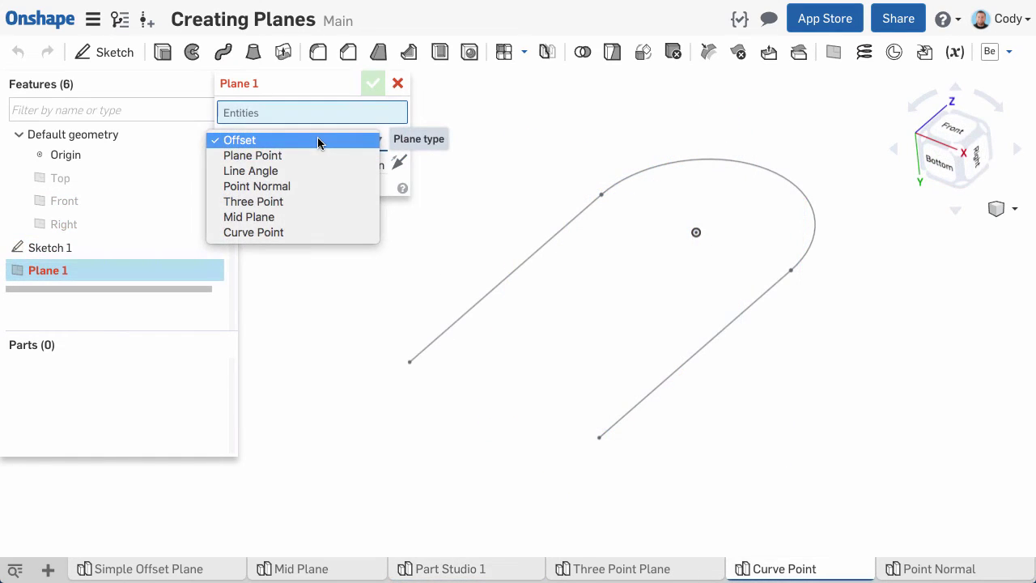
Step: Set the plane to Curve Point on the lower sketch line at its end vertex
{"action": "left_click", "coordinate": [321, 233]}
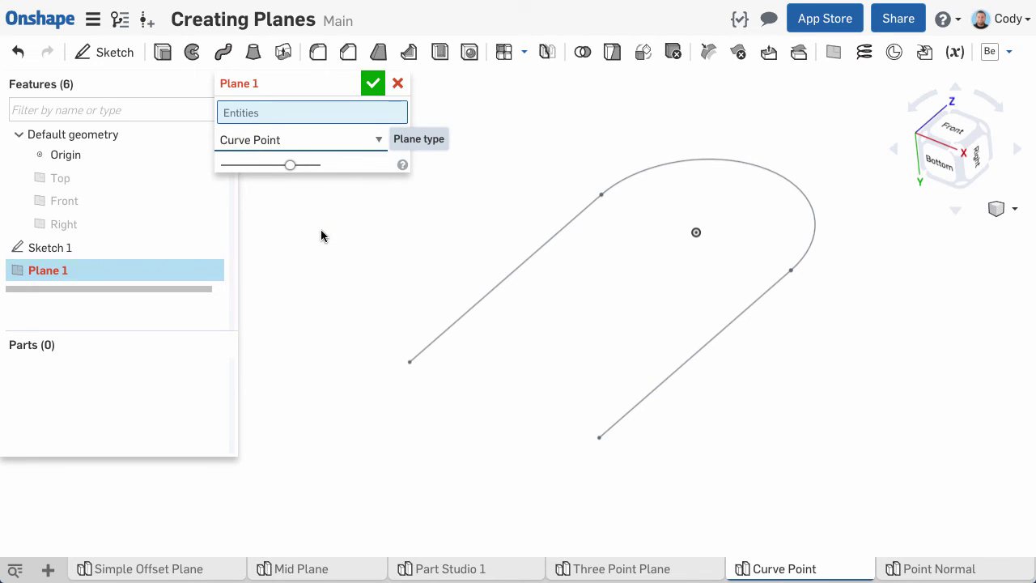
{"action": "left_click", "coordinate": [625, 410]}
{"action": "left_click", "coordinate": [599, 437]}
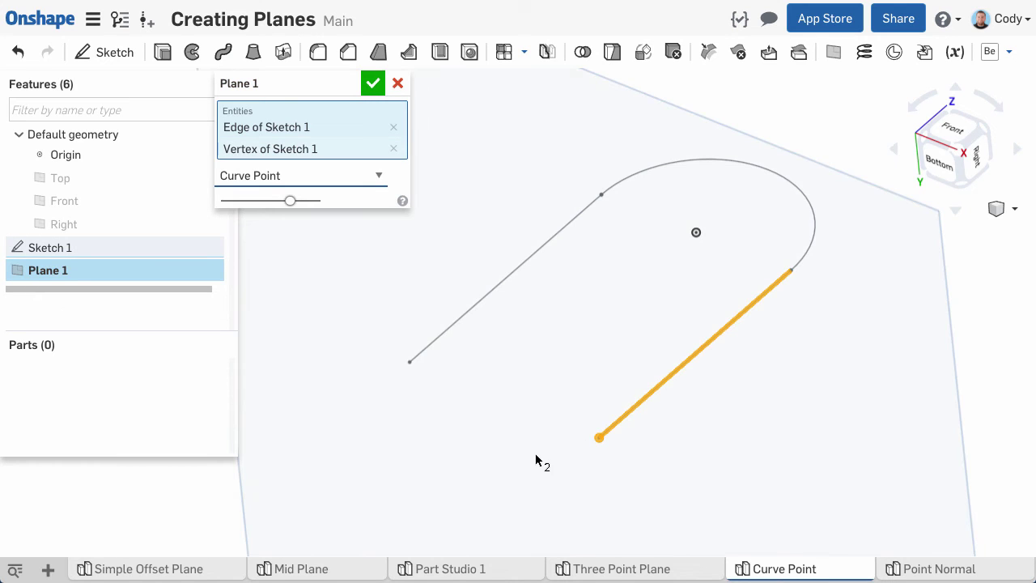
{"action": "scroll", "coordinate": [549, 437], "scroll_direction": "down", "scroll_amount": 4}
{"action": "mouse_move", "coordinate": [550, 434]}
{"action": "middle_mouse_down"}
{"action": "mouse_move", "coordinate": [590, 421]}
{"action": "mouse_move", "coordinate": [634, 355]}
{"action": "middle_mouse_up"}
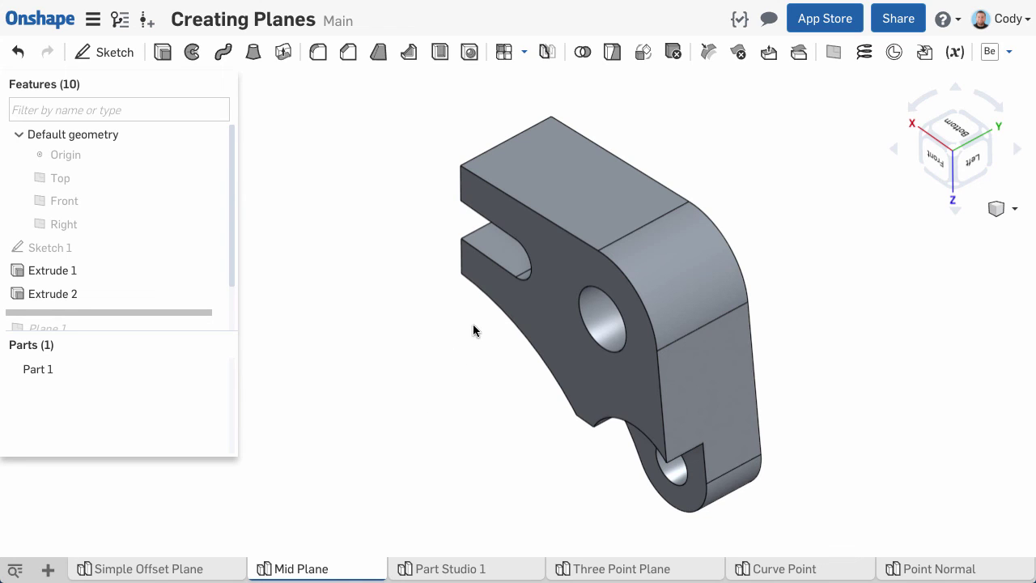
Step: Create Plane 2 as a Point Normal plane from the top edge and slot corner vertex
{"action": "left_click", "coordinate": [519, 207]}
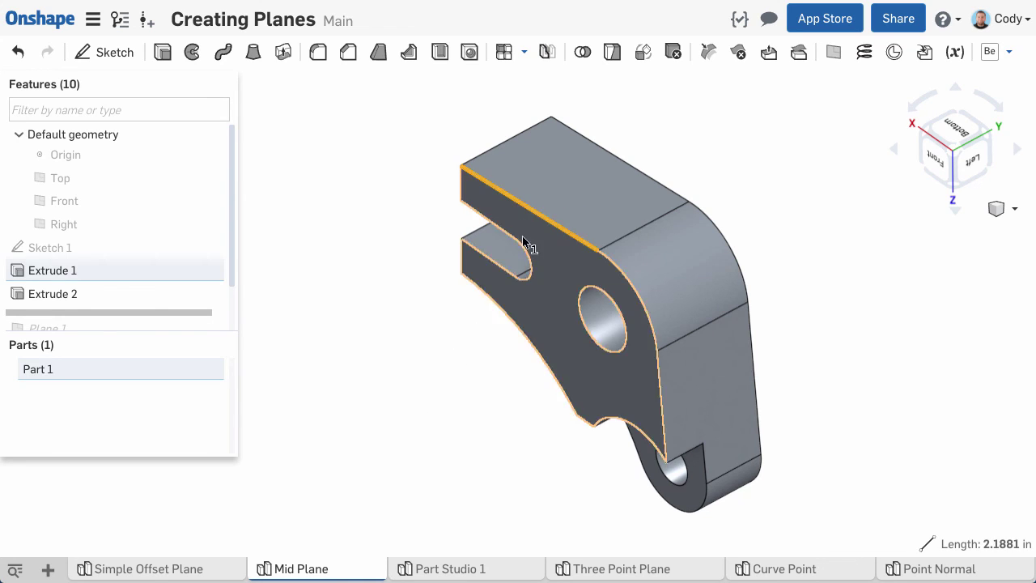
{"action": "left_click", "coordinate": [517, 241]}
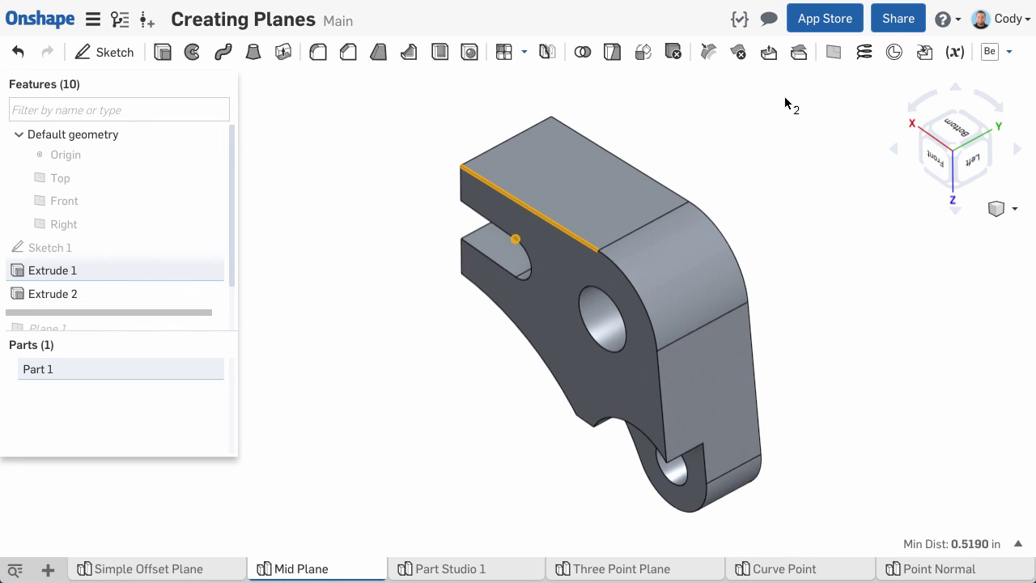
{"action": "scroll", "coordinate": [814, 193], "scroll_direction": "down", "scroll_amount": 3}
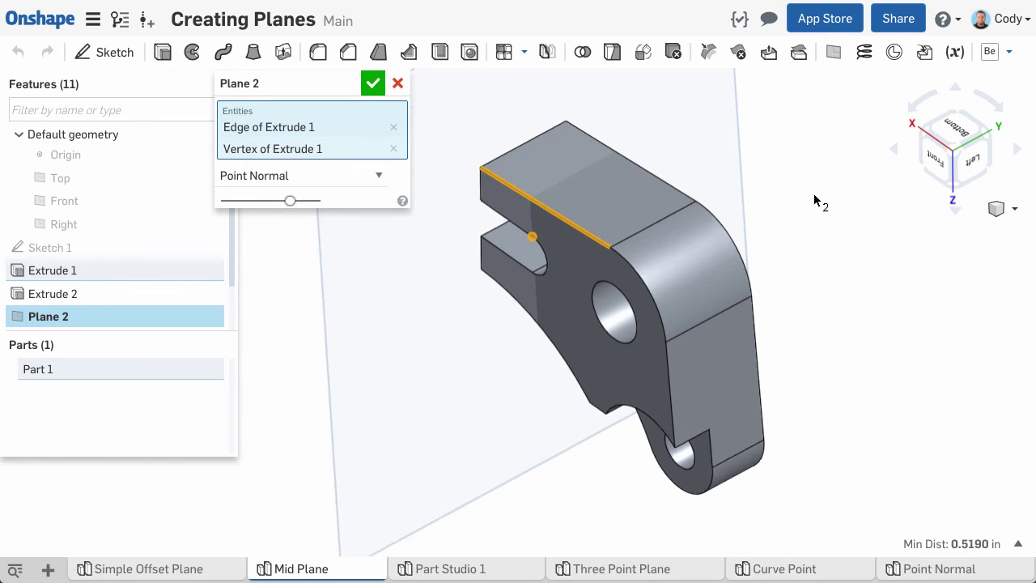
{"action": "left_click", "coordinate": [373, 84]}
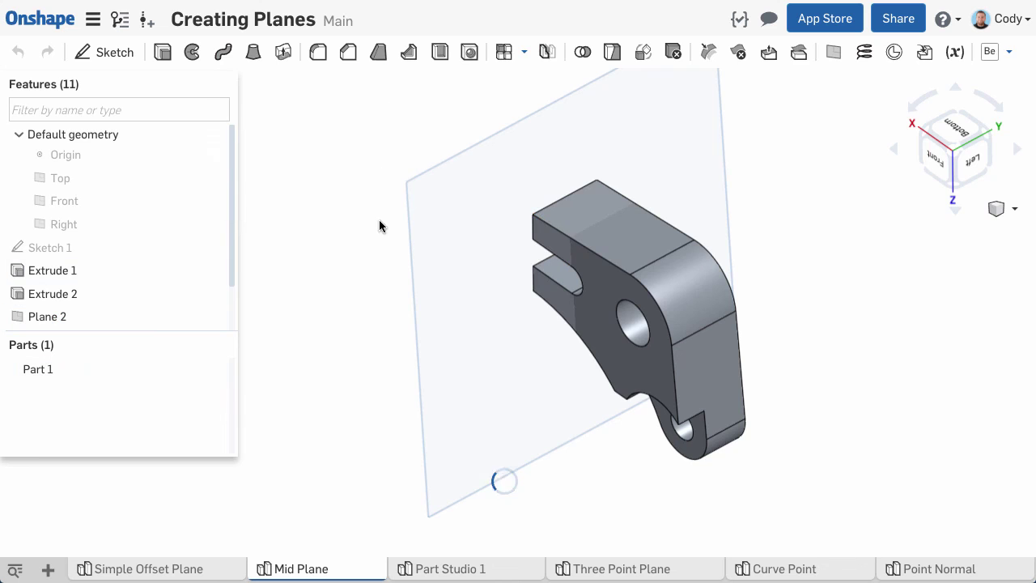
{"action": "middle_click_drag", "start_coordinate": [379, 219], "coordinate": [372, 264]}
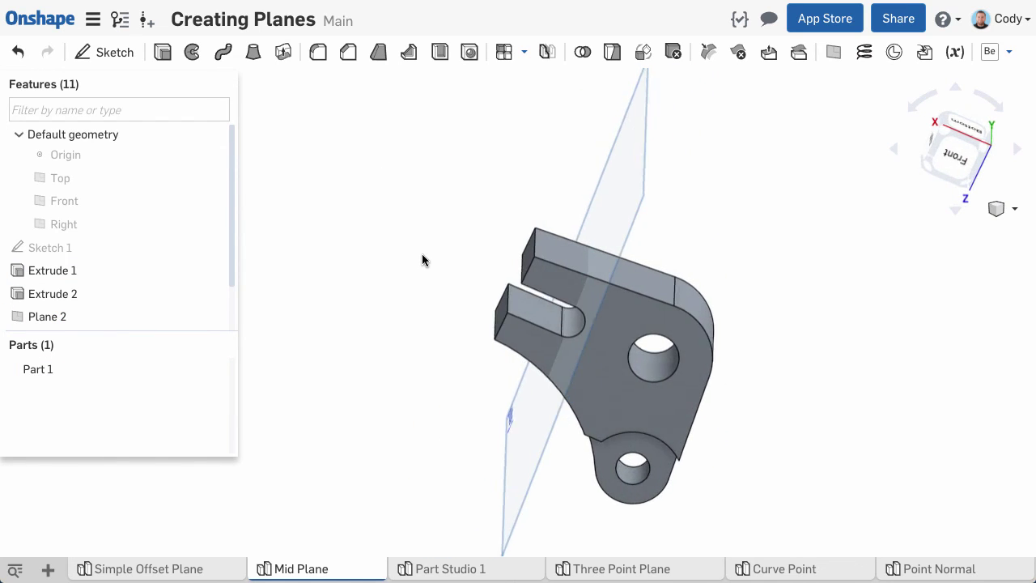